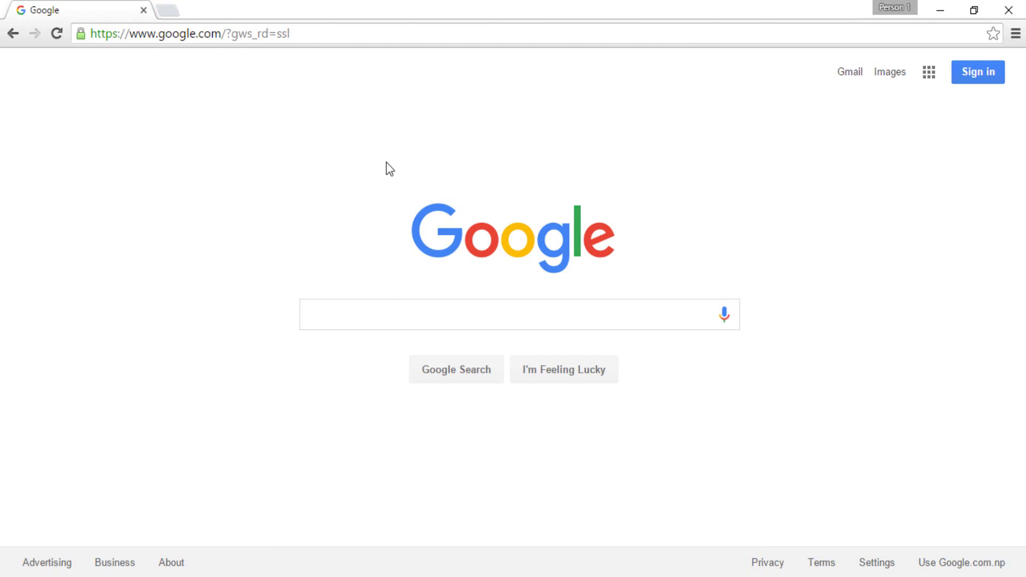
pyautogui.click(303, 33)
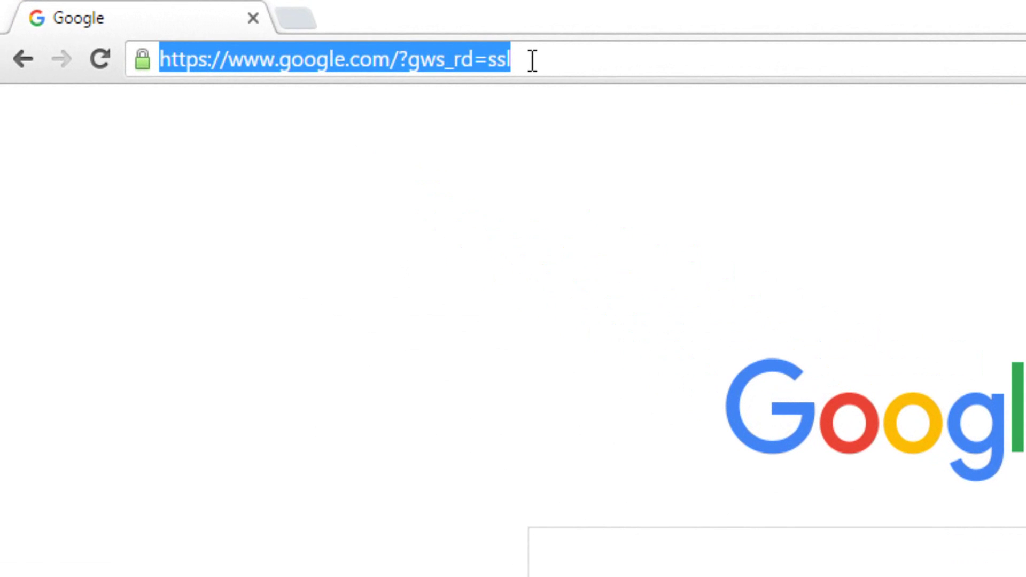
pyautogui.press('BackSpace')
pyautogui.write('www')
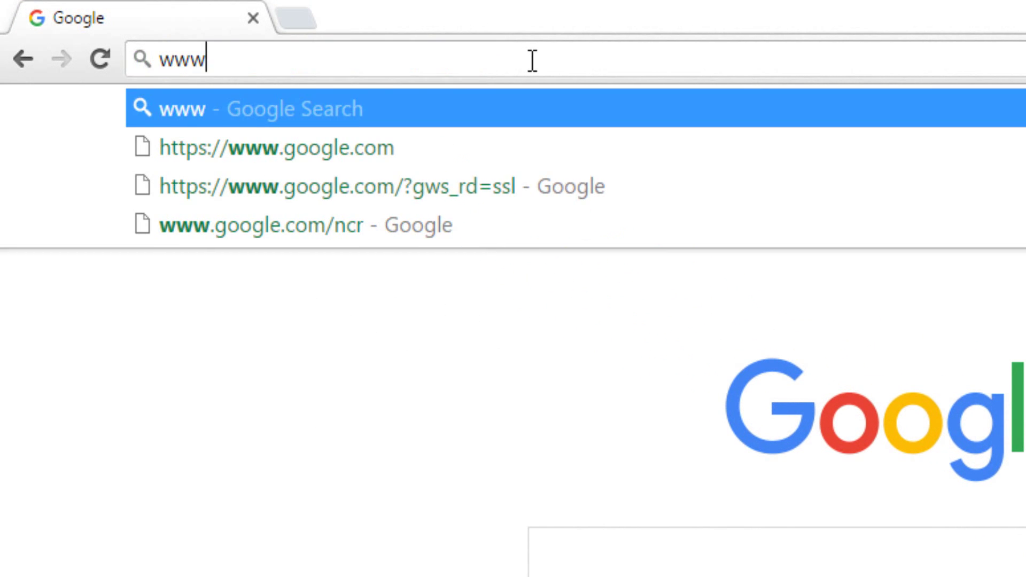
pyautogui.write('.bluestac')
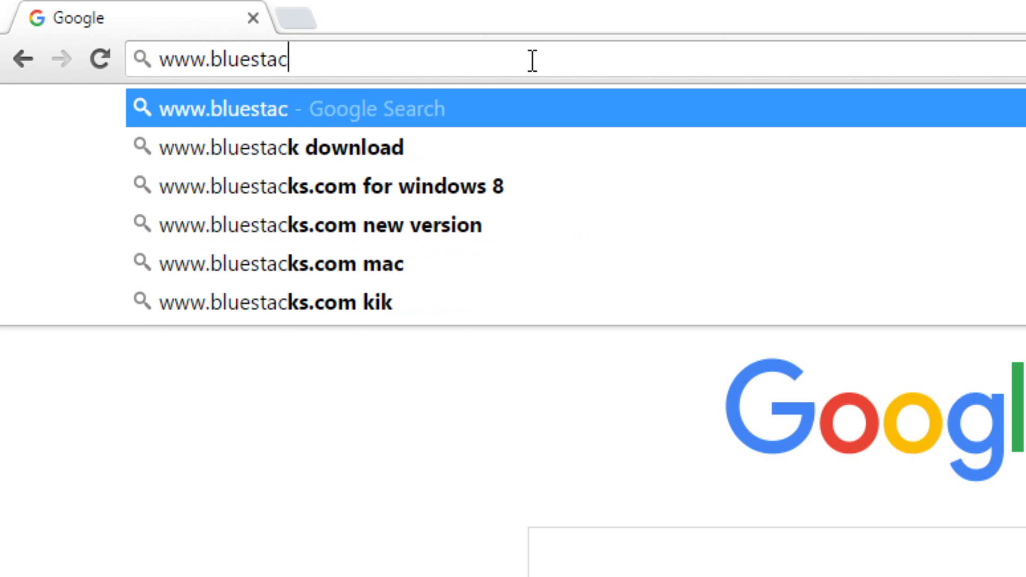
pyautogui.write('ks.com')
pyautogui.press('Return')
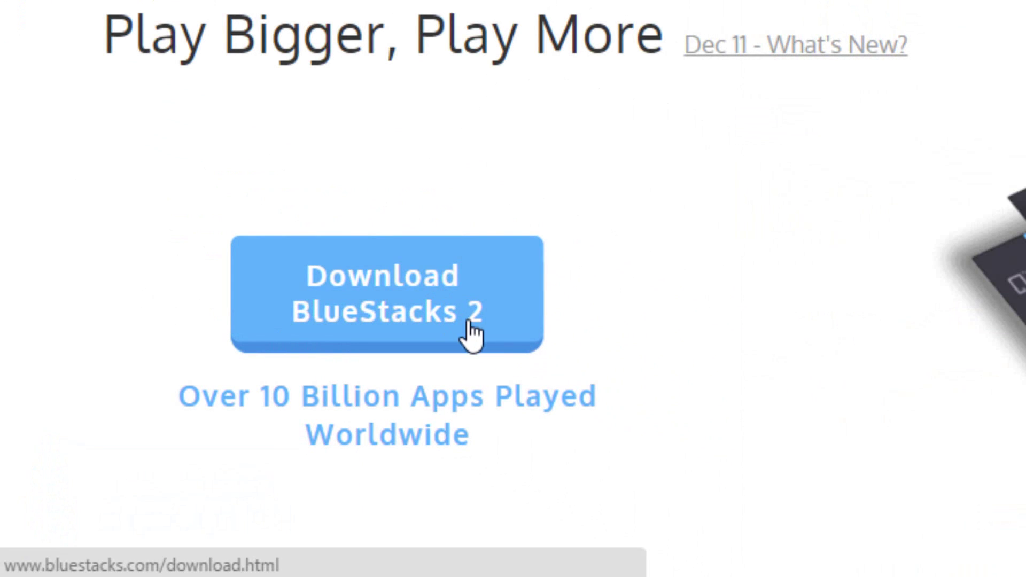
# - Download BlueStacks 2 to get the BlueStacks2_native.exe installer
pyautogui.click(474, 335)
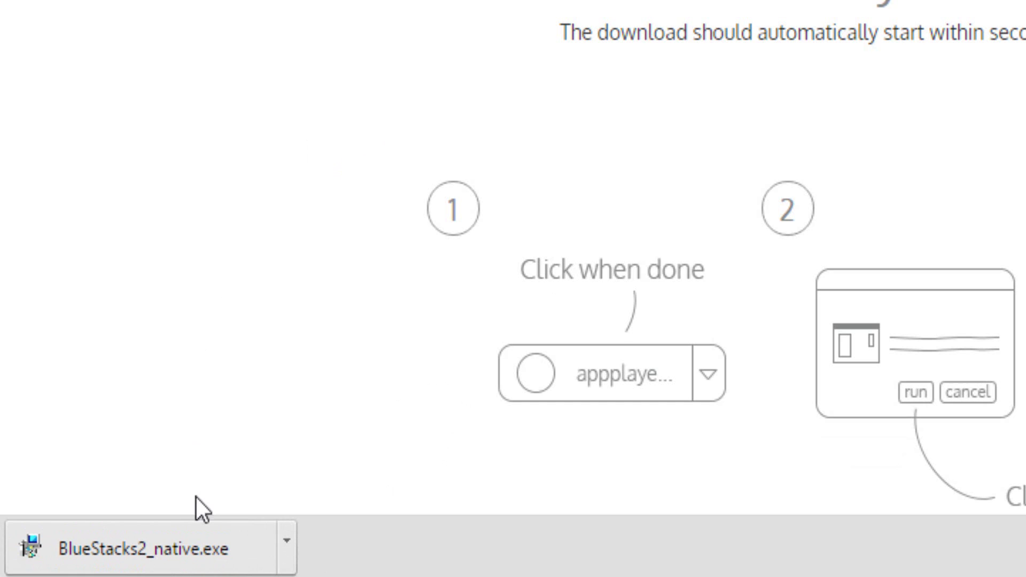
# - Launch the downloaded BlueStacks2_native.exe from the download bar and allow it to run
pyautogui.click(148, 551)
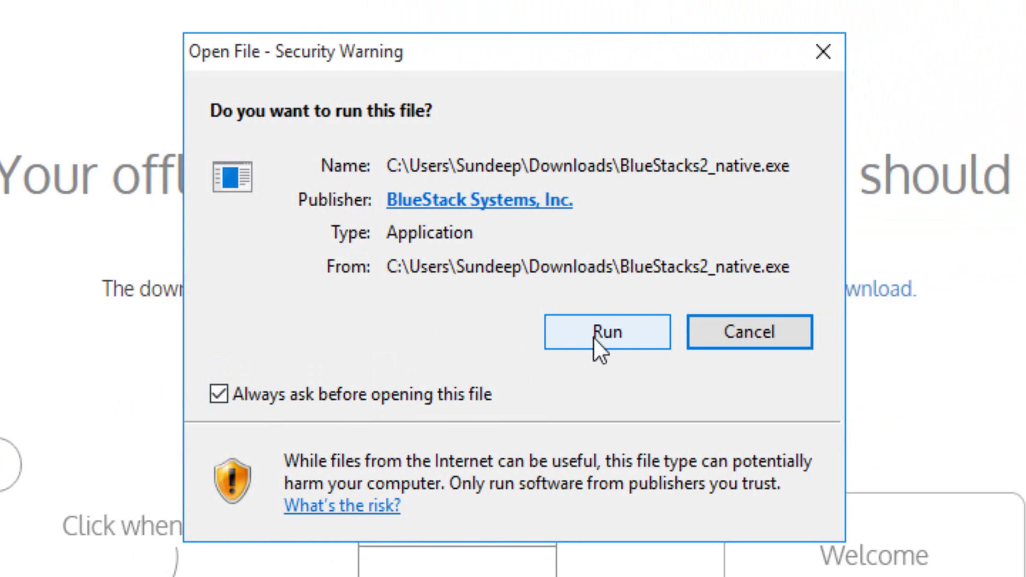
pyautogui.click(630, 335)
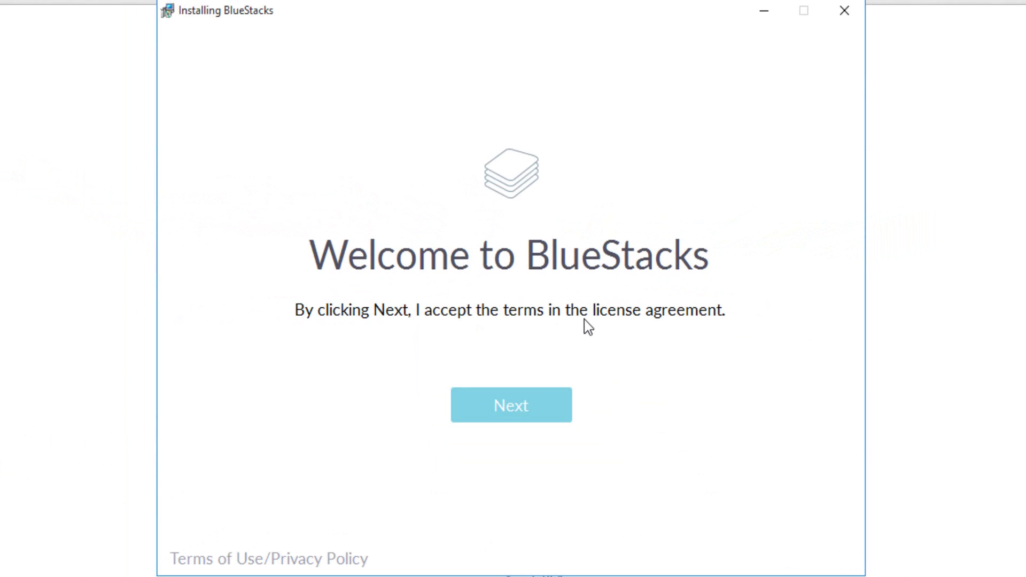
# - Accept the license terms on the BlueStacks welcome screen and continue
pyautogui.click(538, 424)
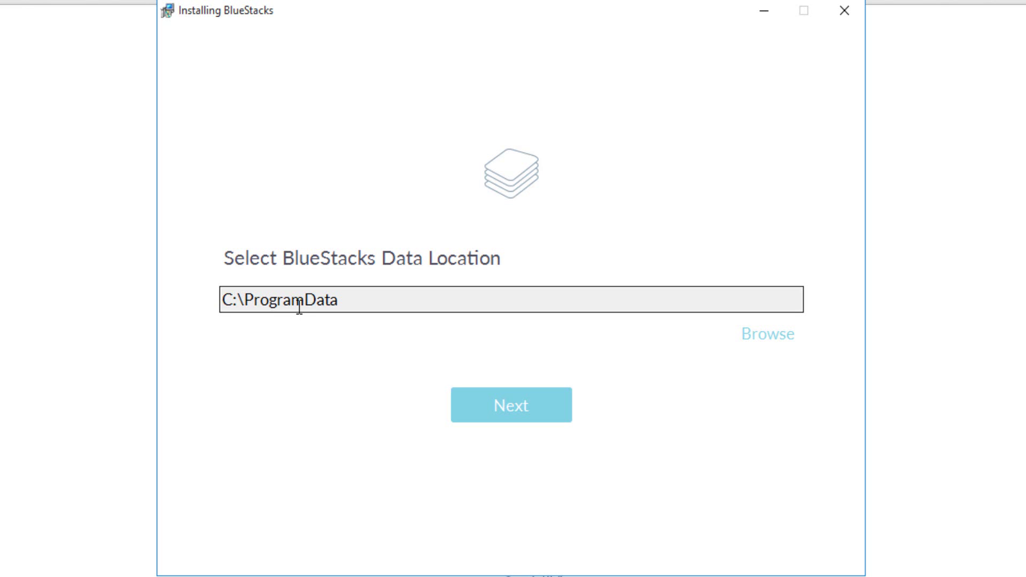
# - Browse to This PC > Local Disk (C:) > Program Files and start a new folder there
pyautogui.click(755, 334)
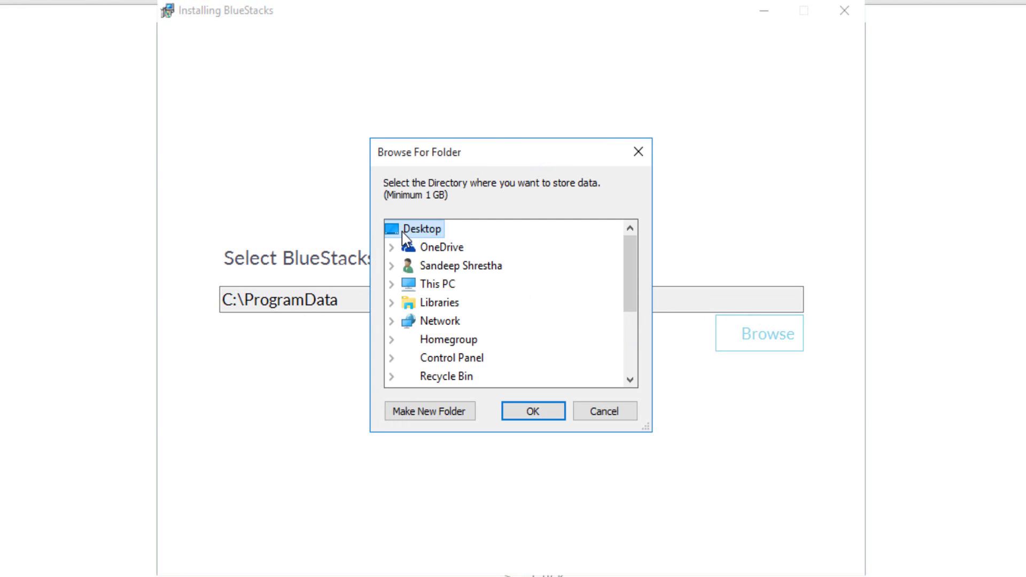
pyautogui.scroll(-2, 399, 281)
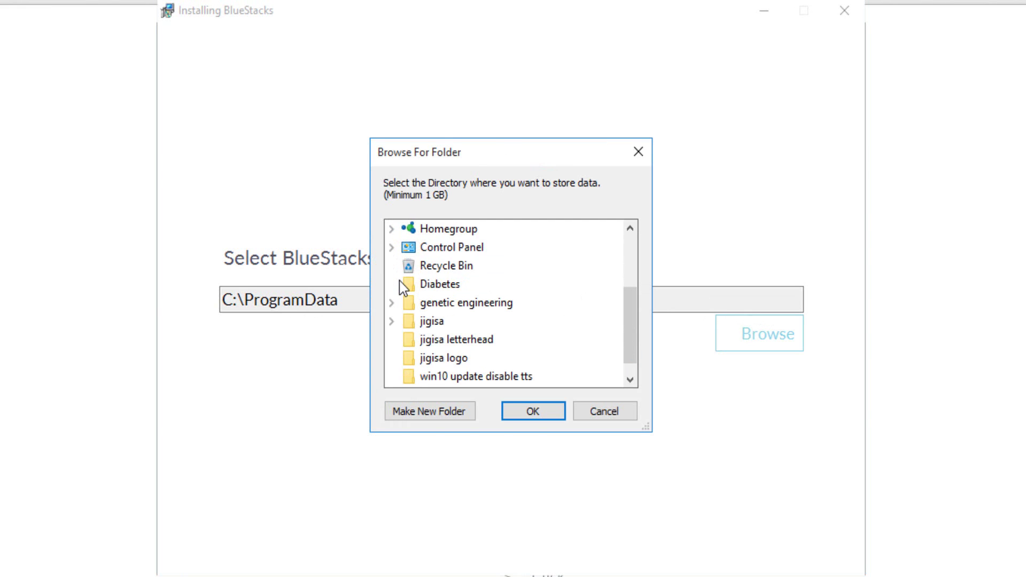
pyautogui.scroll(1, 392, 293)
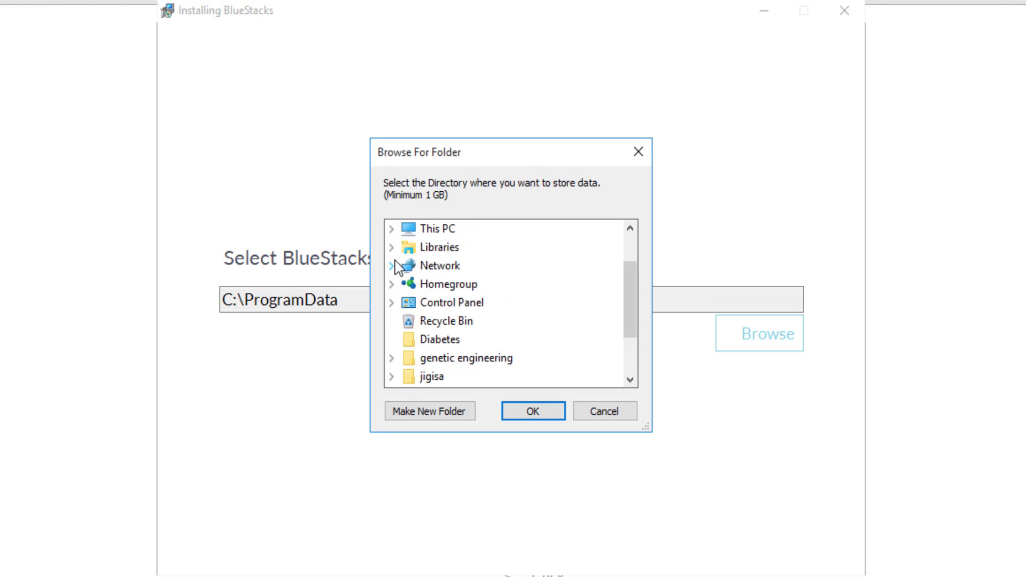
pyautogui.click(392, 229)
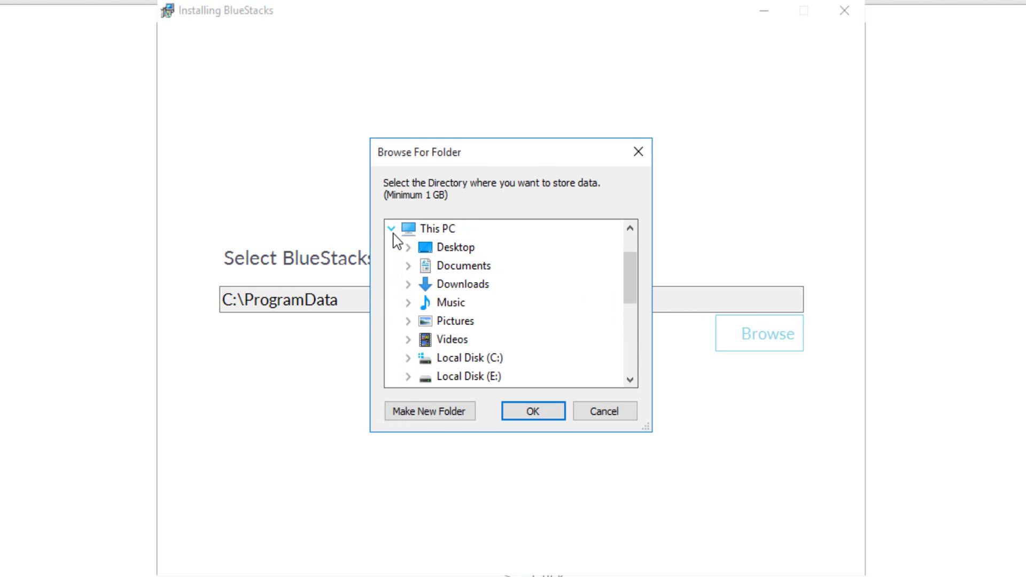
pyautogui.click(410, 361)
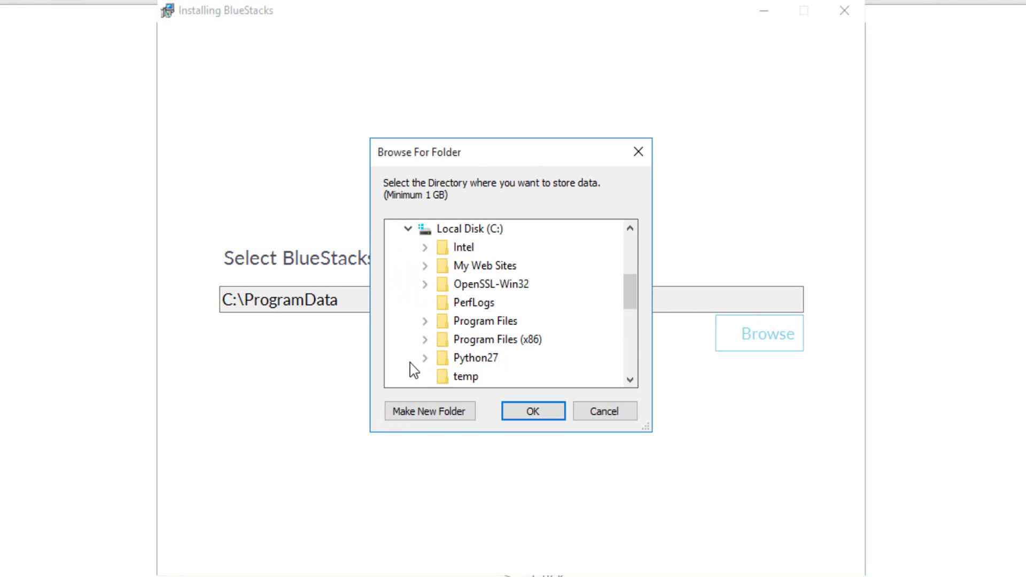
pyautogui.scroll(-1, 415, 345)
pyautogui.doubleClick(472, 267)
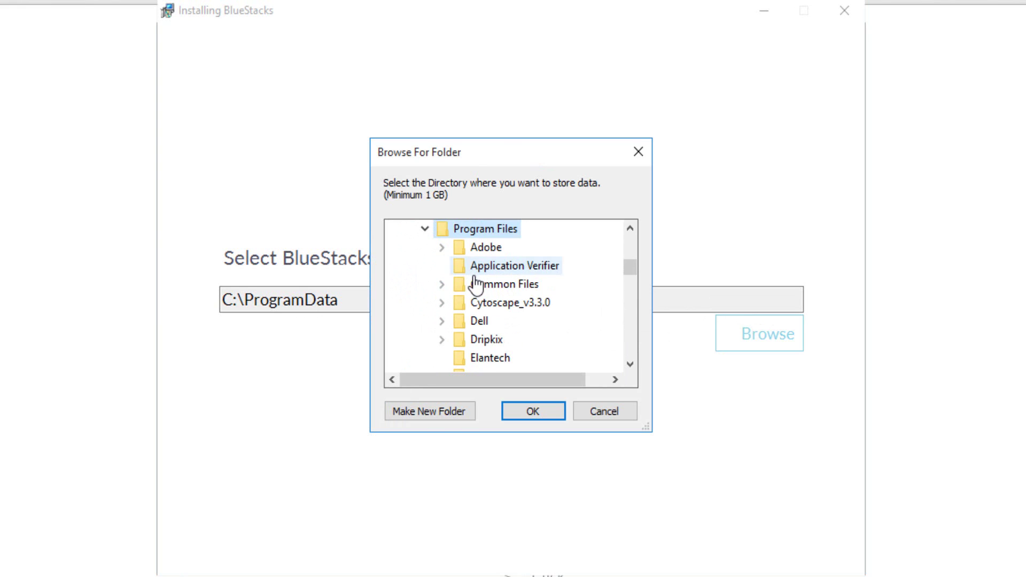
pyautogui.scroll(1, 473, 275)
pyautogui.click(431, 412)
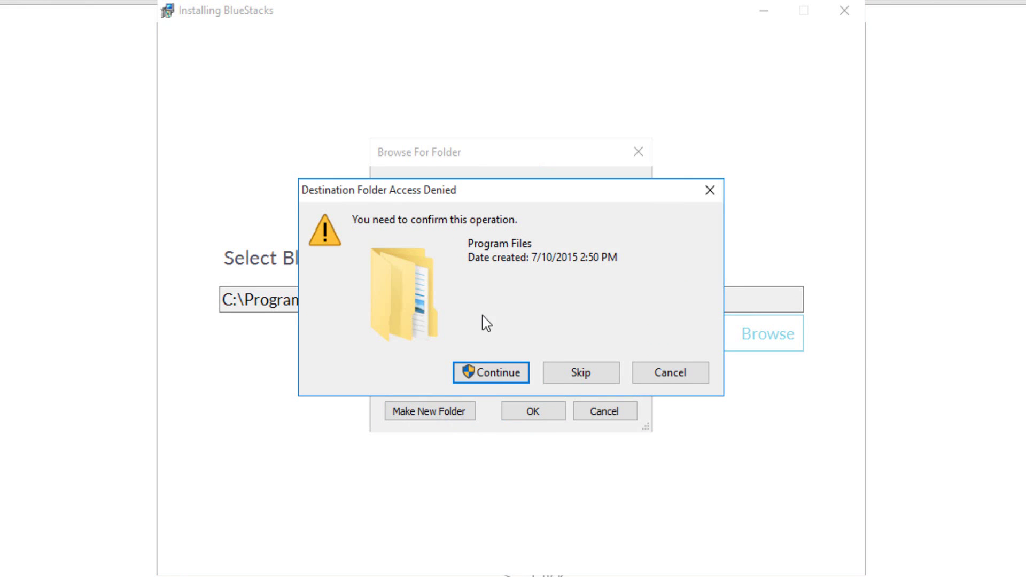
# - Approve and name the new folder 'Bluestacks', confirm it, and continue to Install
pyautogui.click(521, 375)
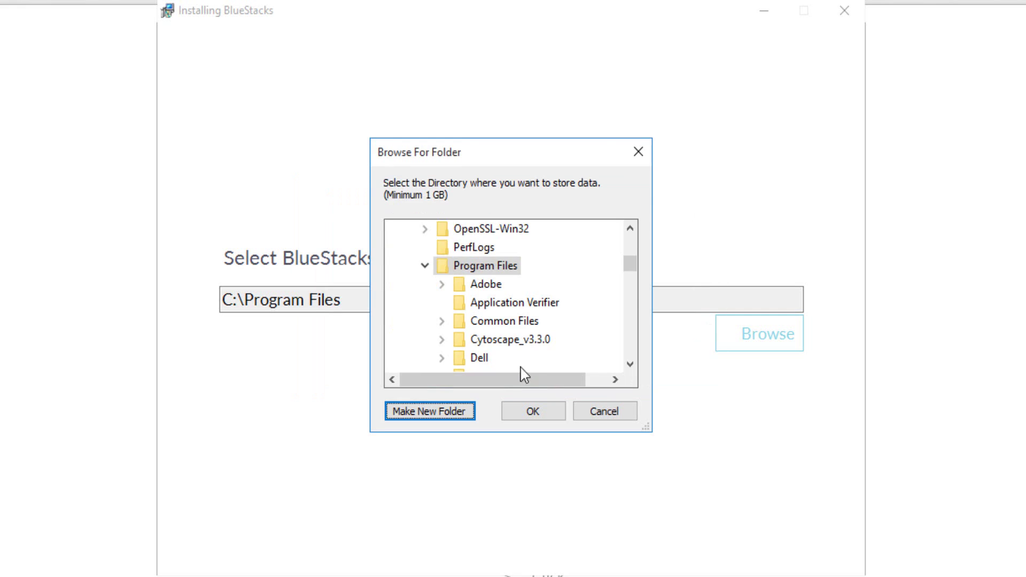
pyautogui.scroll(-1, 541, 345)
pyautogui.write('Blu')
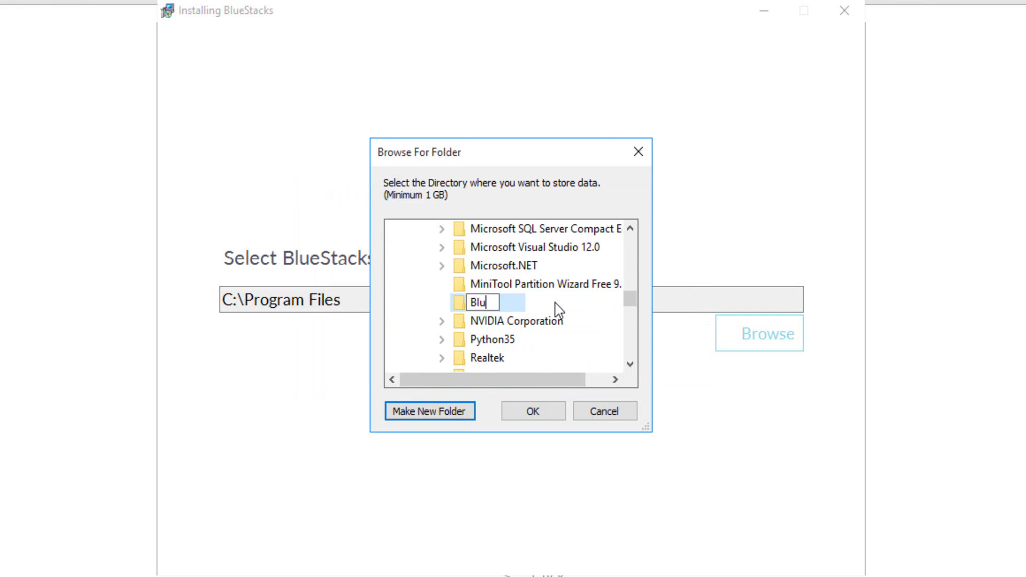
pyautogui.write('estacks')
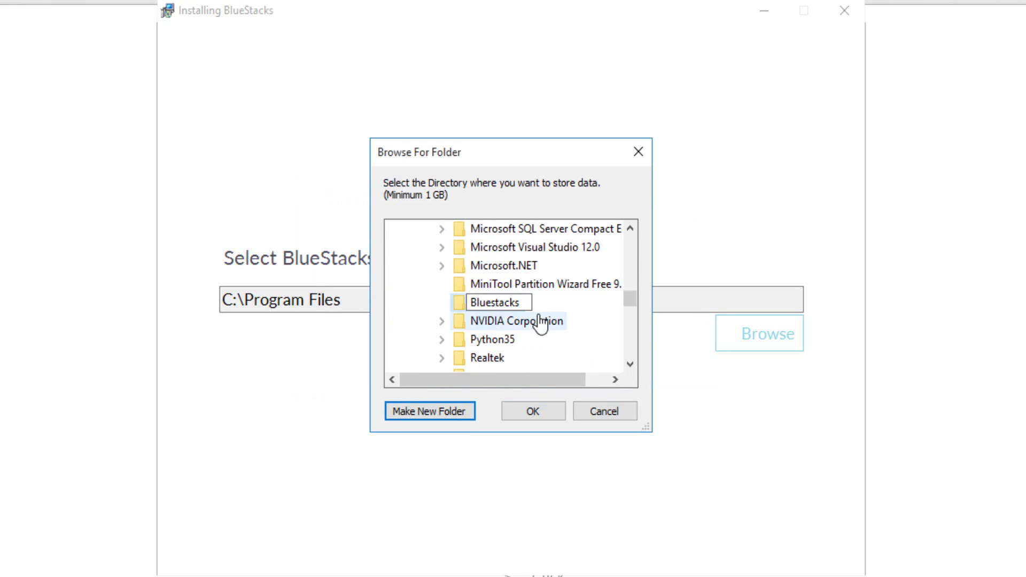
pyautogui.press('Return')
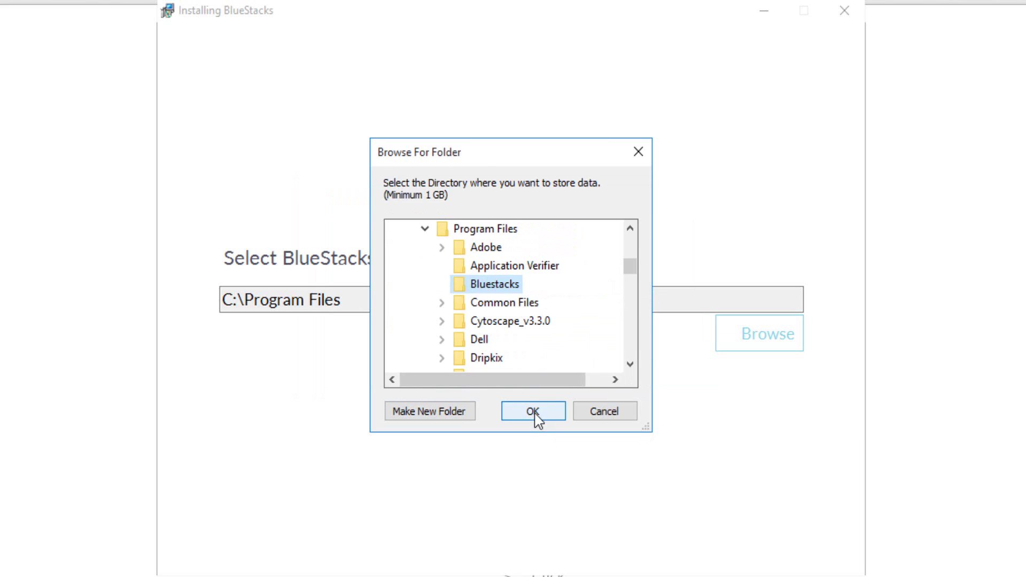
pyautogui.click(534, 412)
pyautogui.click(519, 415)
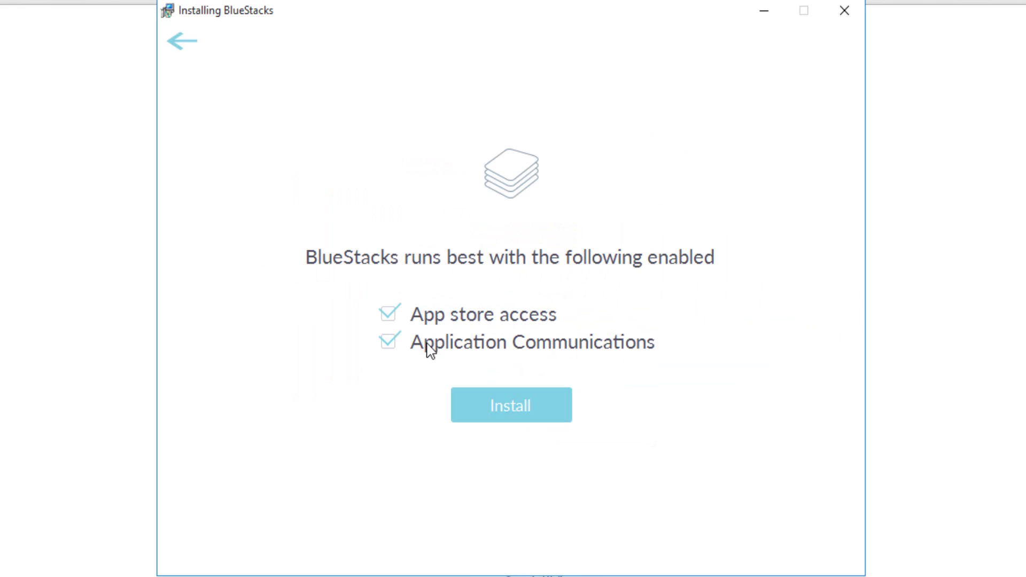
# - Install BlueStacks and wait until the installer reports Installation completed
pyautogui.click(527, 412)
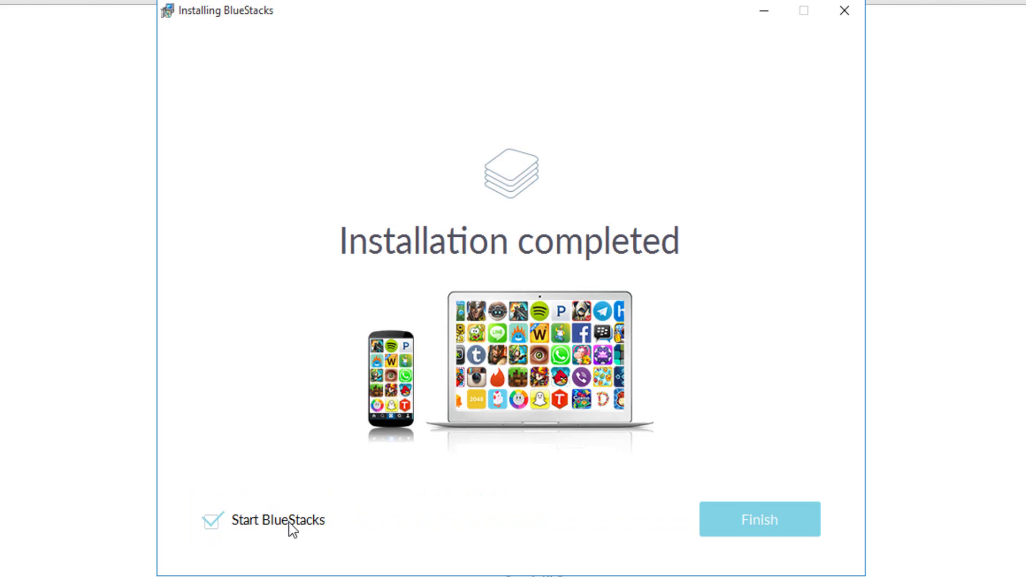
# - Finish the installer with Start BlueStacks checked to launch BlueStacks
pyautogui.click(748, 528)
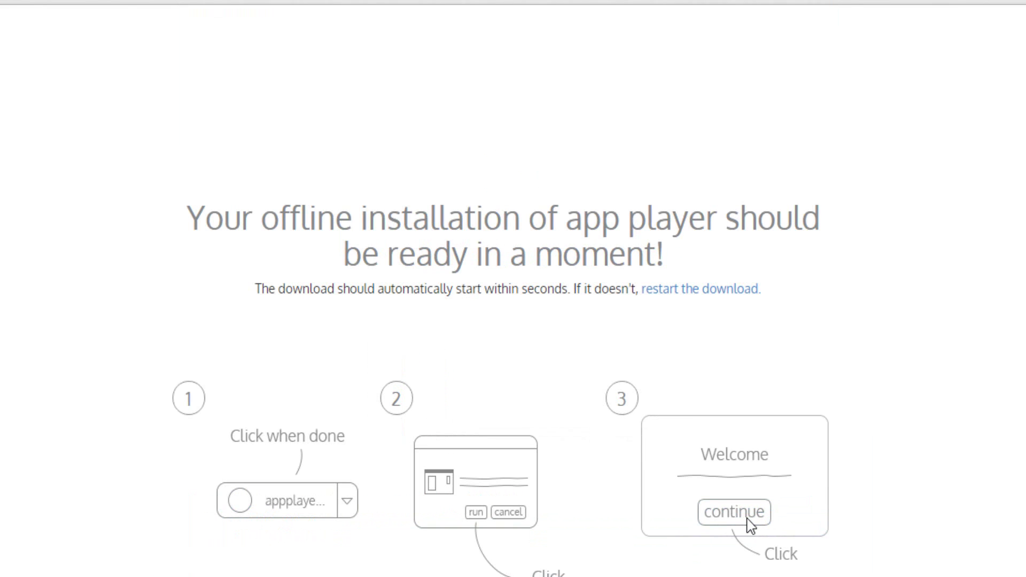